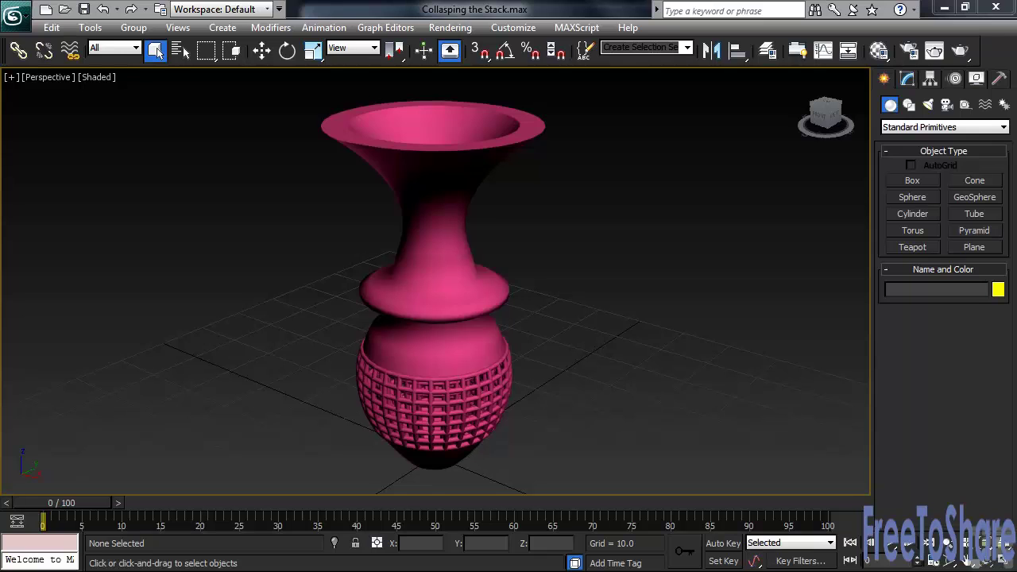
Step: Select the vase and expand its full modifier stack in the Modify panel
middle_click_drag(513, 375, 531, 265, "alt")
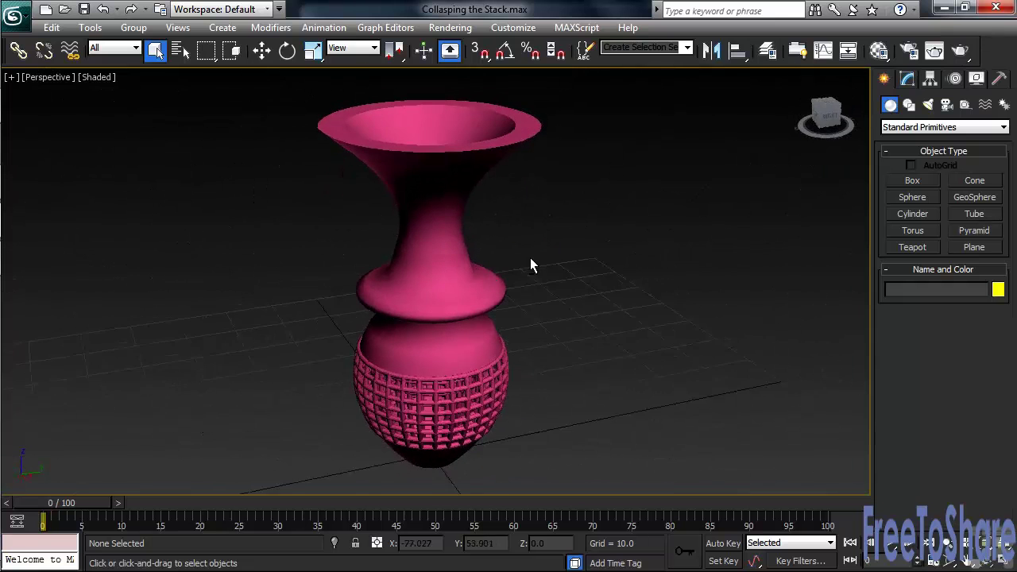
left_click(501, 280)
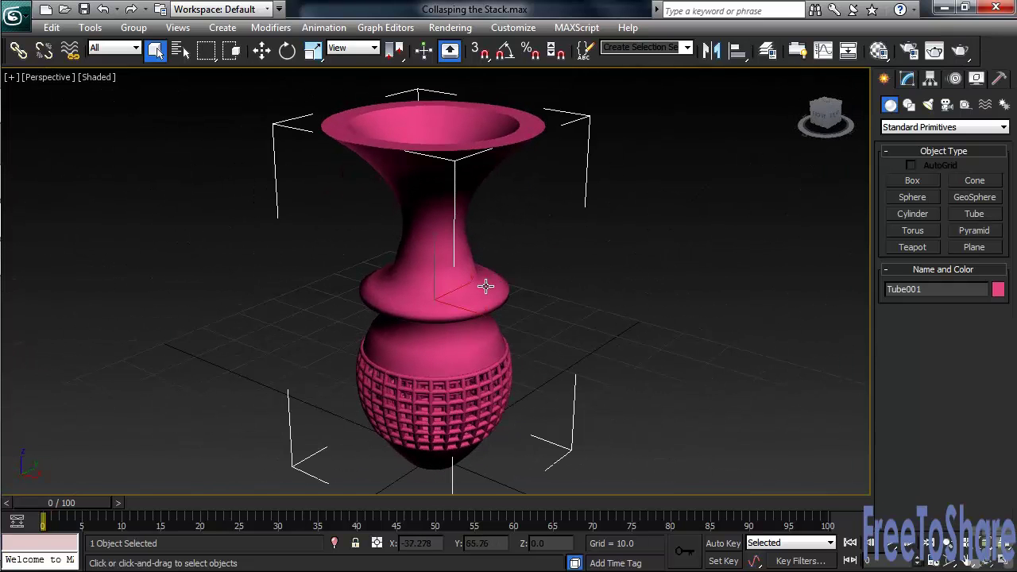
left_click(907, 80)
left_click_drag(929, 251, 930, 286)
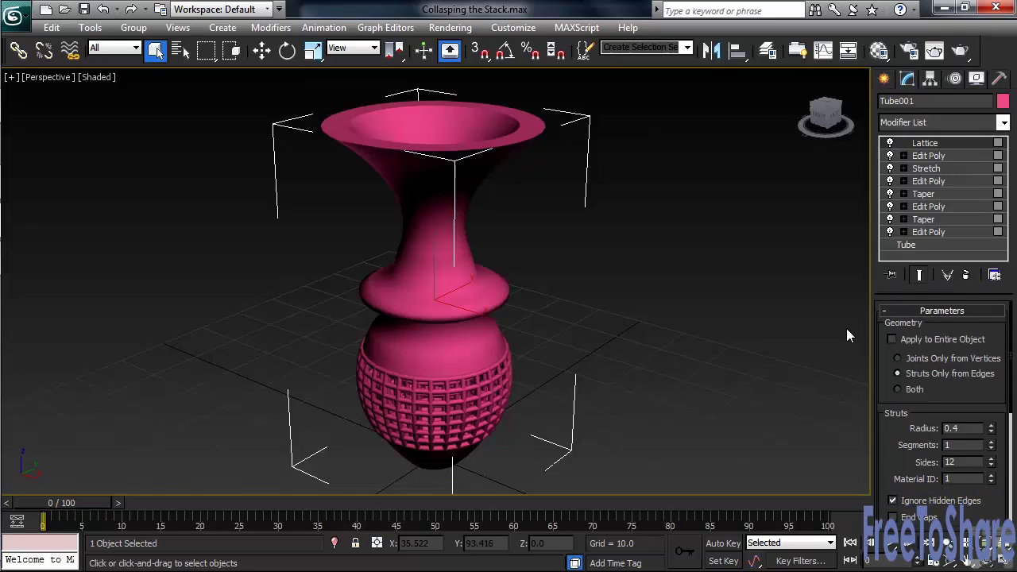
Step: Tweak the Stretch amount, the lower Taper's Amount and Curve, and the upper Taper's Amount
left_click(926, 170)
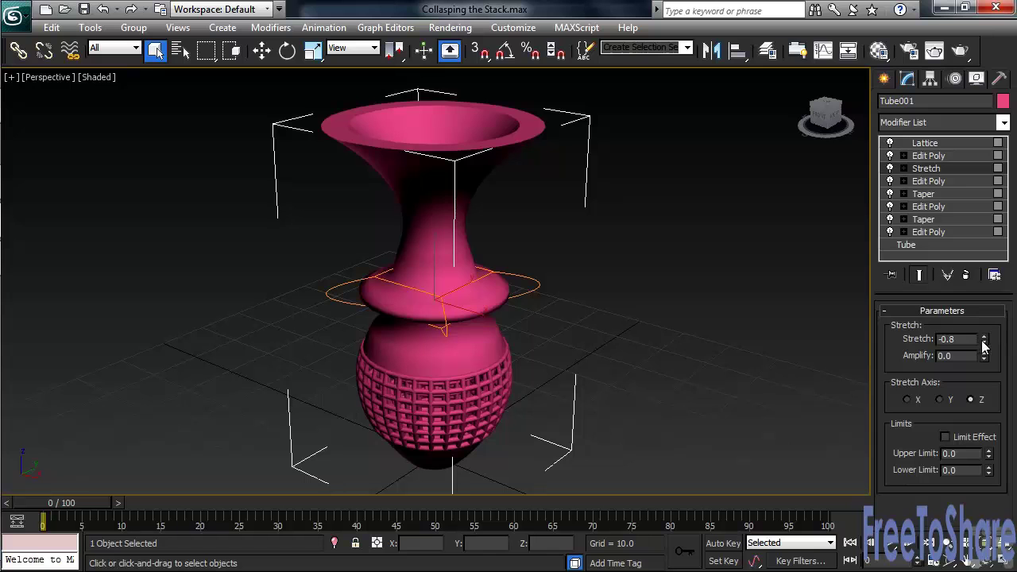
left_click_drag(983, 342, 976, 340)
left_click(924, 194)
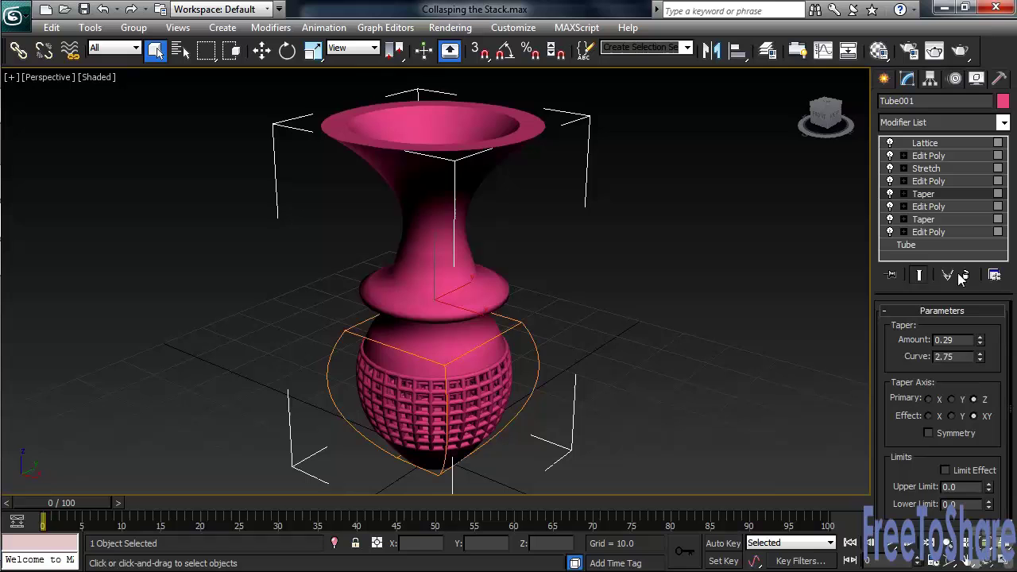
left_click_drag(980, 342, 947, 415)
left_click_drag(980, 357, 930, 310)
left_click(920, 220)
left_click_drag(980, 338, 837, 320)
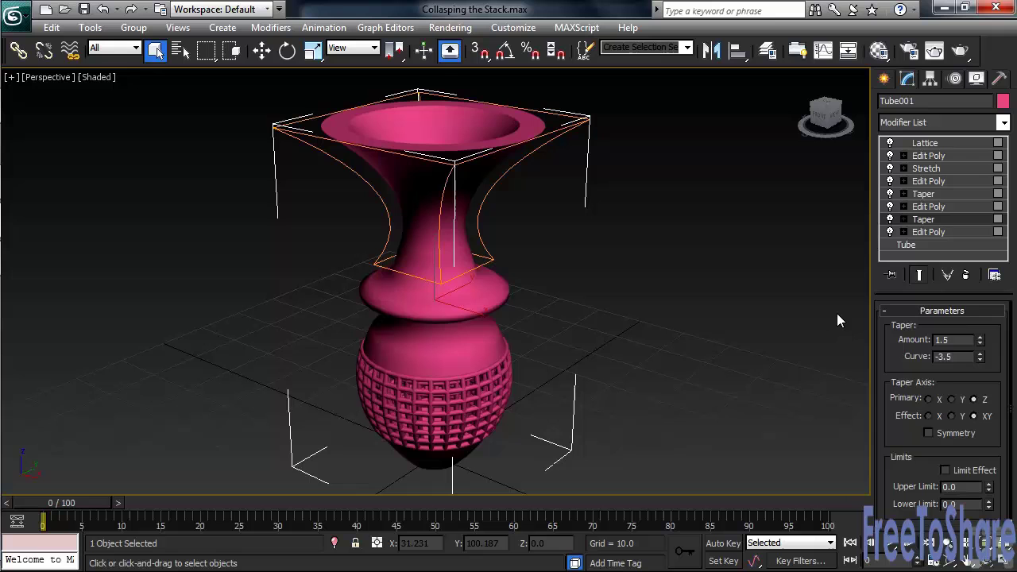
Step: Collapse All of the vase's stack from the Tube level, holding the scene first
left_click(910, 253)
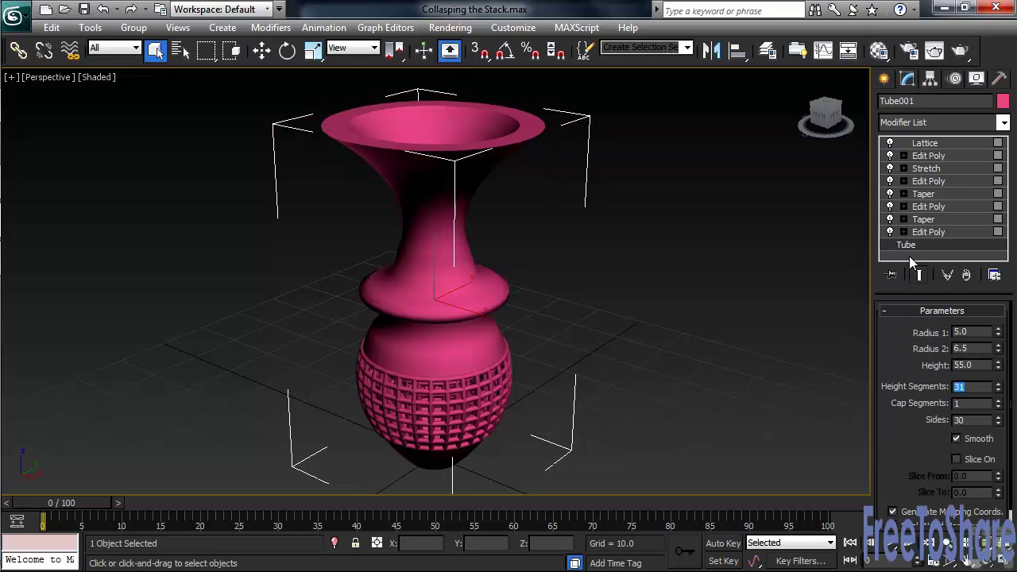
right_click(909, 256)
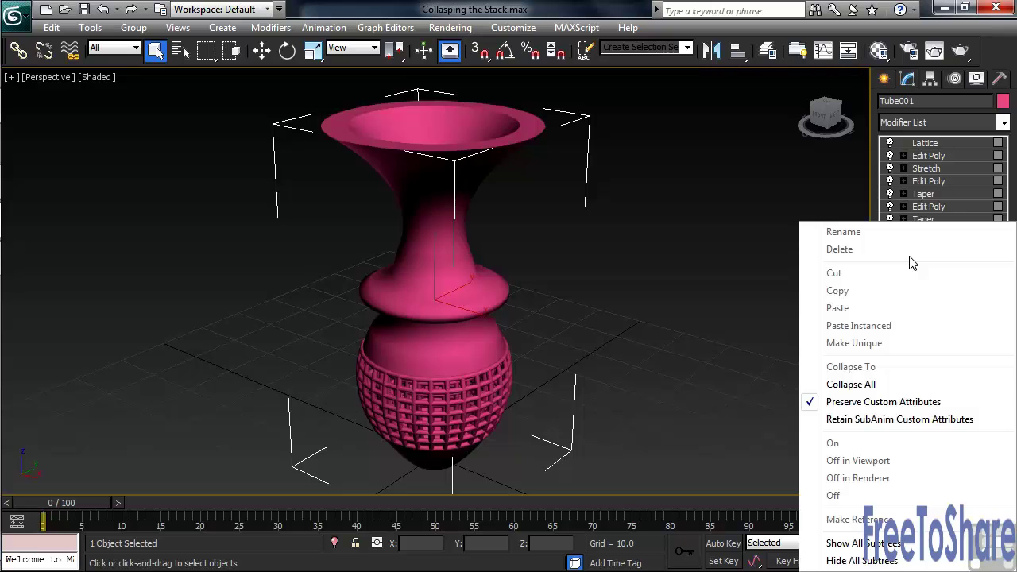
left_click(852, 385)
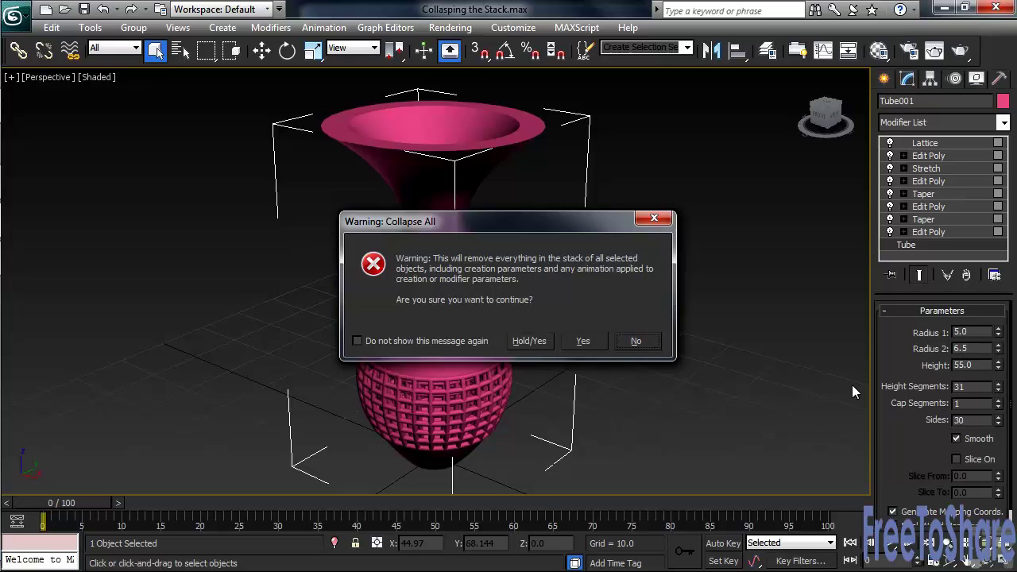
left_click(530, 341)
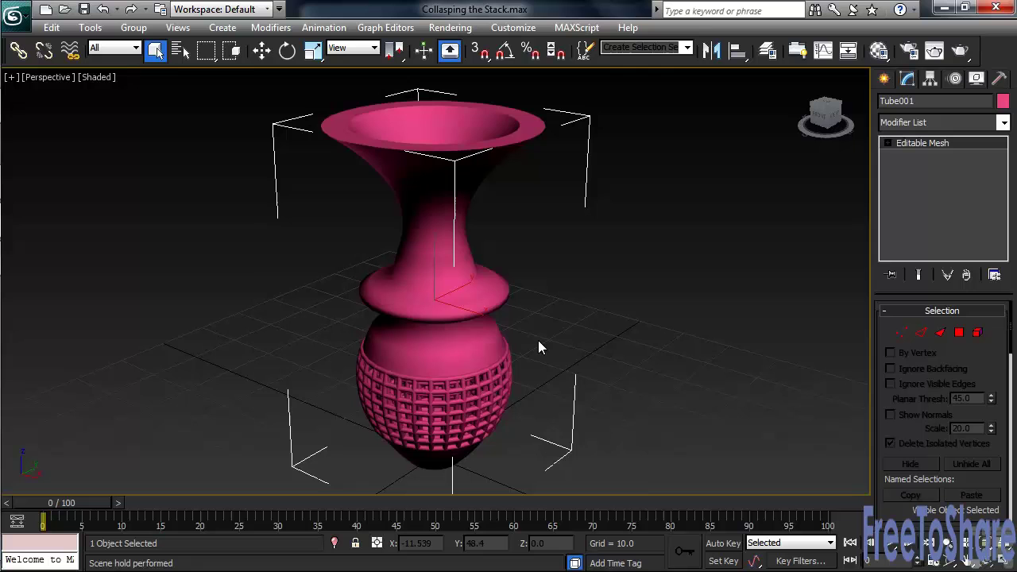
Step: Fetch the held scene to restore the vase's modifier stack, then reselect the vase
left_click(51, 27)
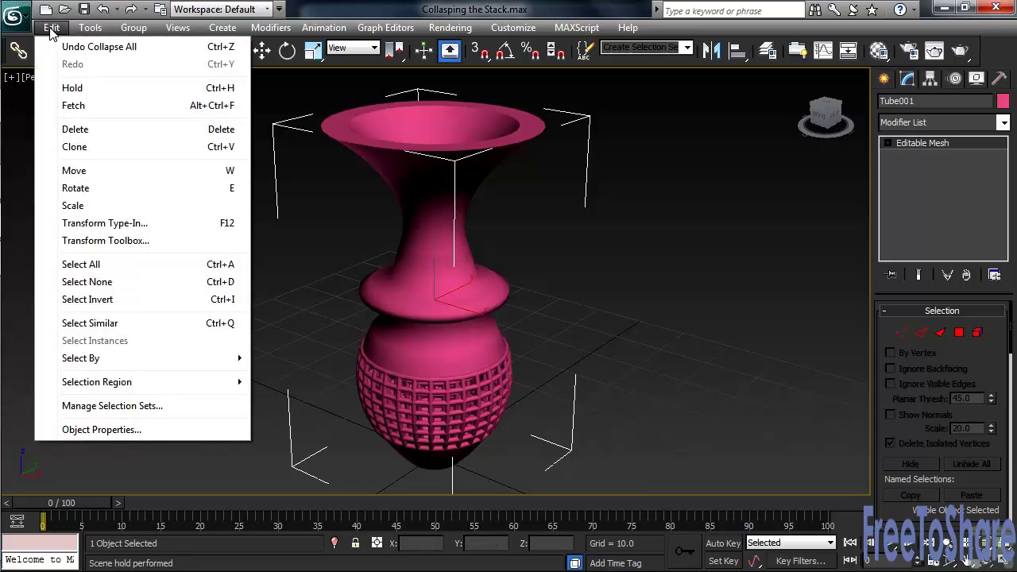
left_click(80, 107)
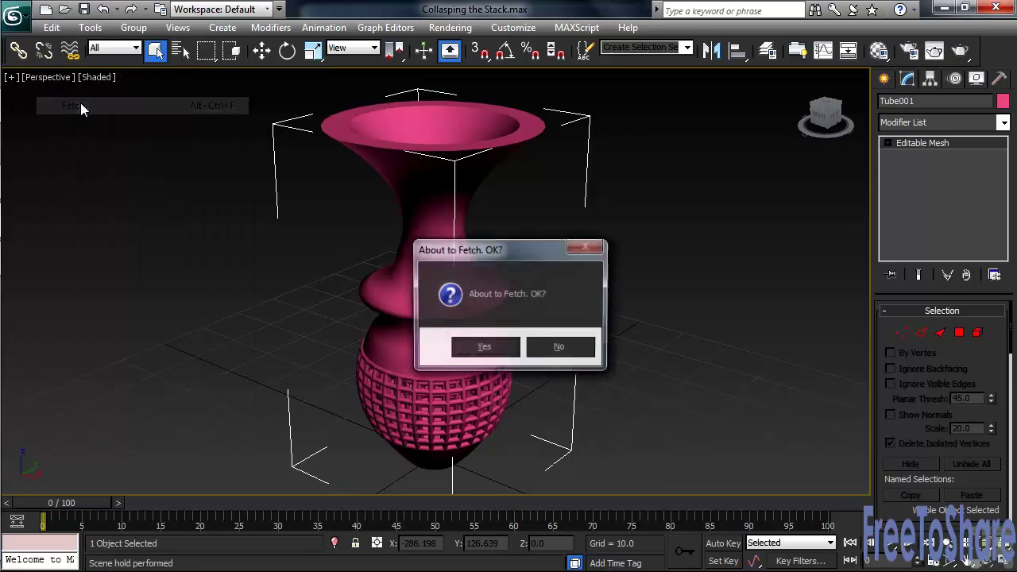
left_click(485, 347)
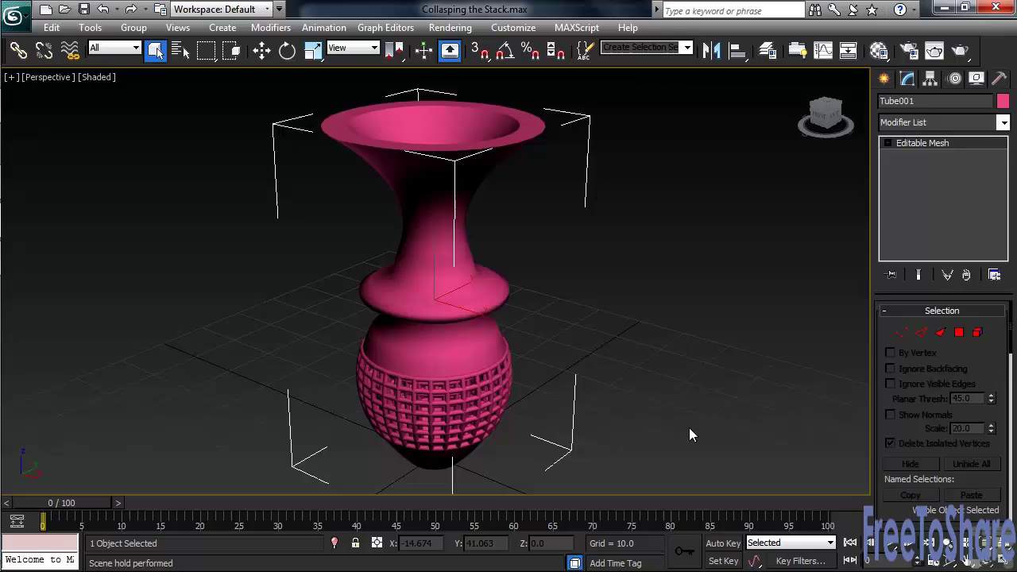
left_click(454, 414)
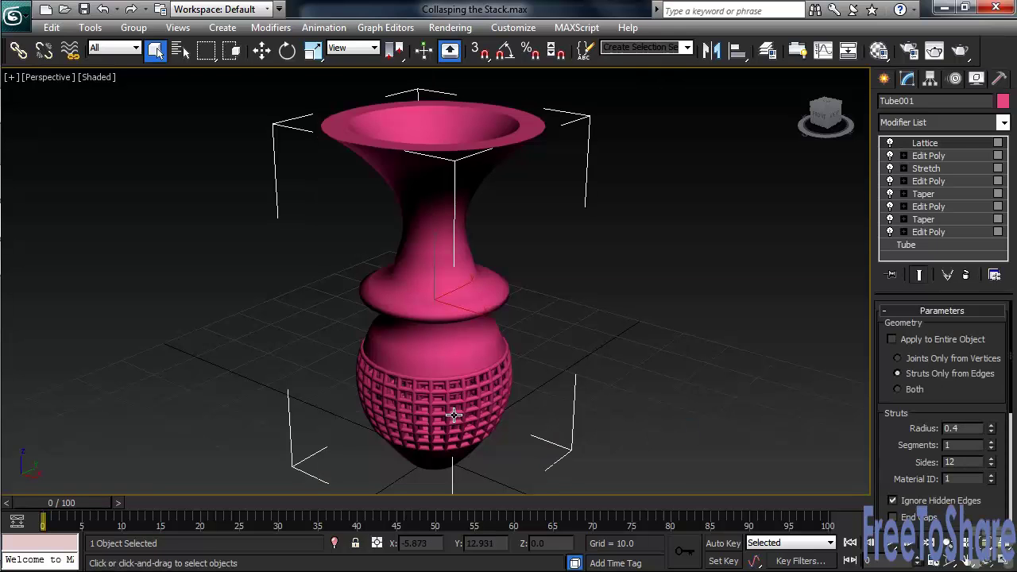
Step: Hold the scene and Collapse To the upper Taper, keeping Stretch and Lattice above
left_click(926, 195)
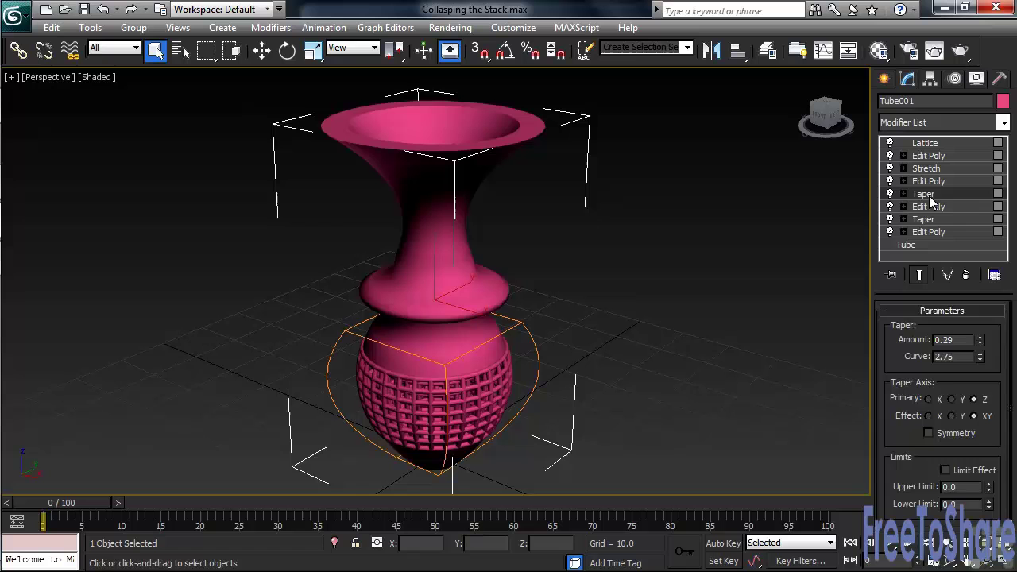
right_click(931, 201)
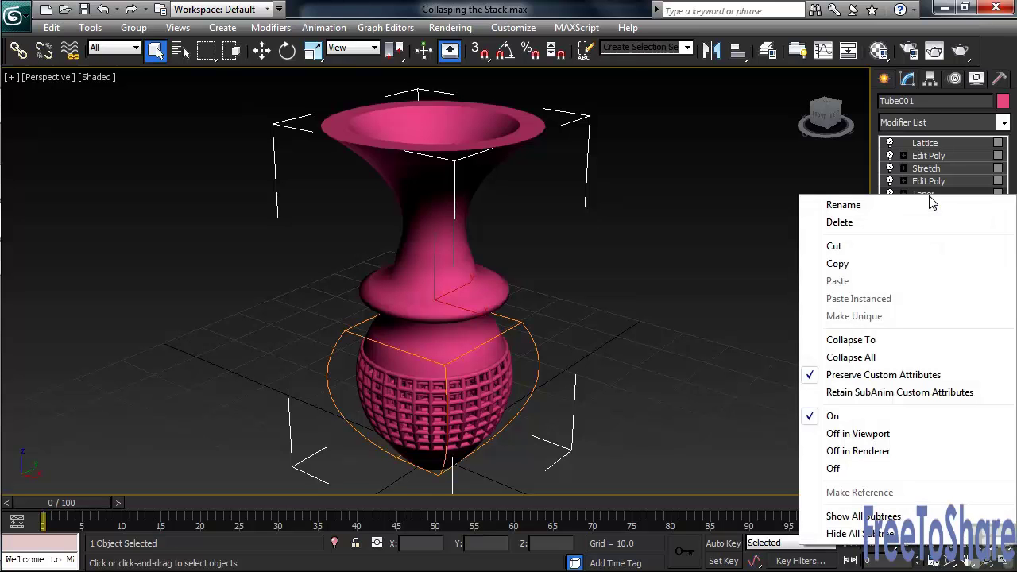
left_click(848, 341)
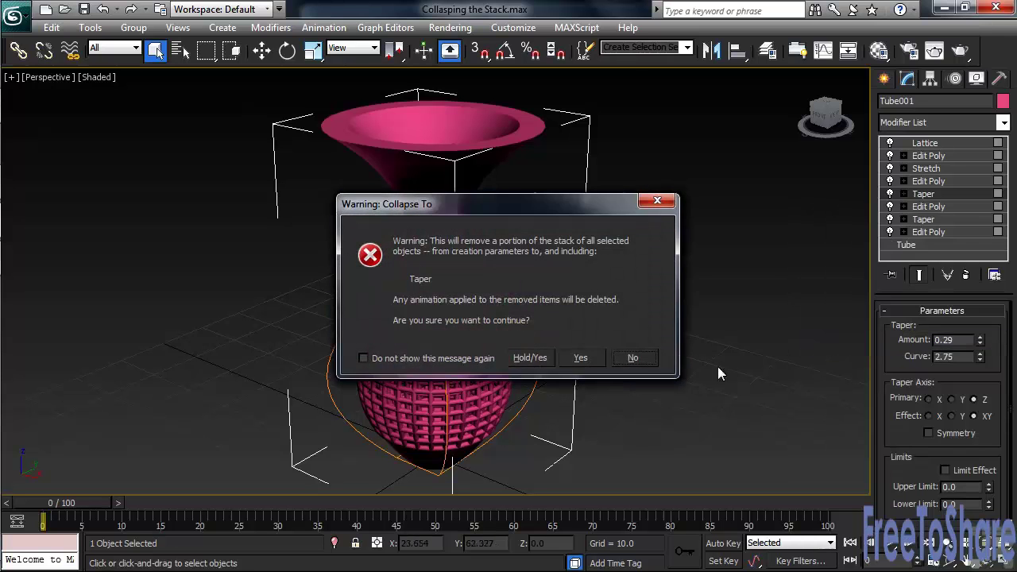
left_click(531, 358)
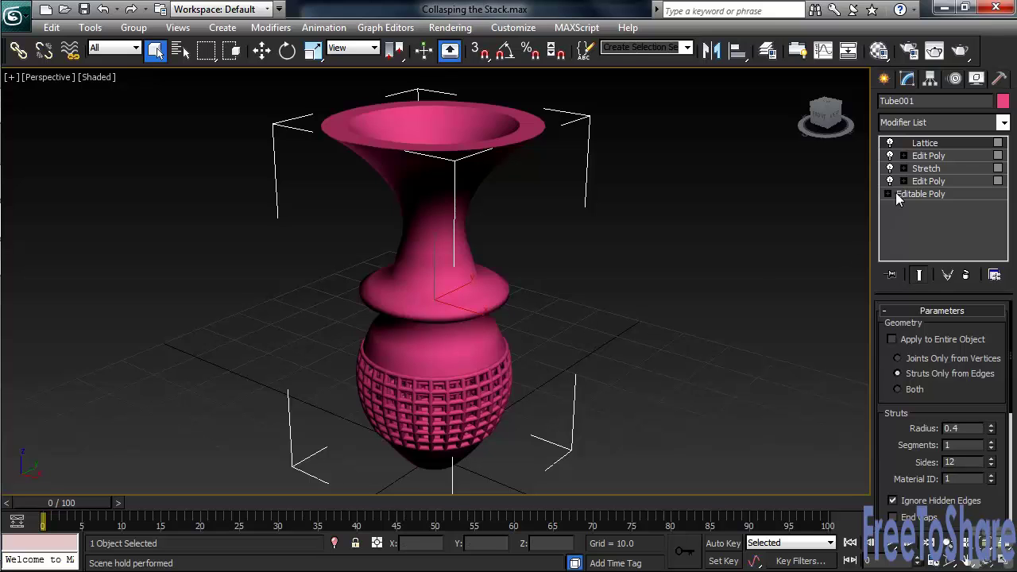
Step: Set the Stretch modifier's amount to -1.0
left_click(927, 170)
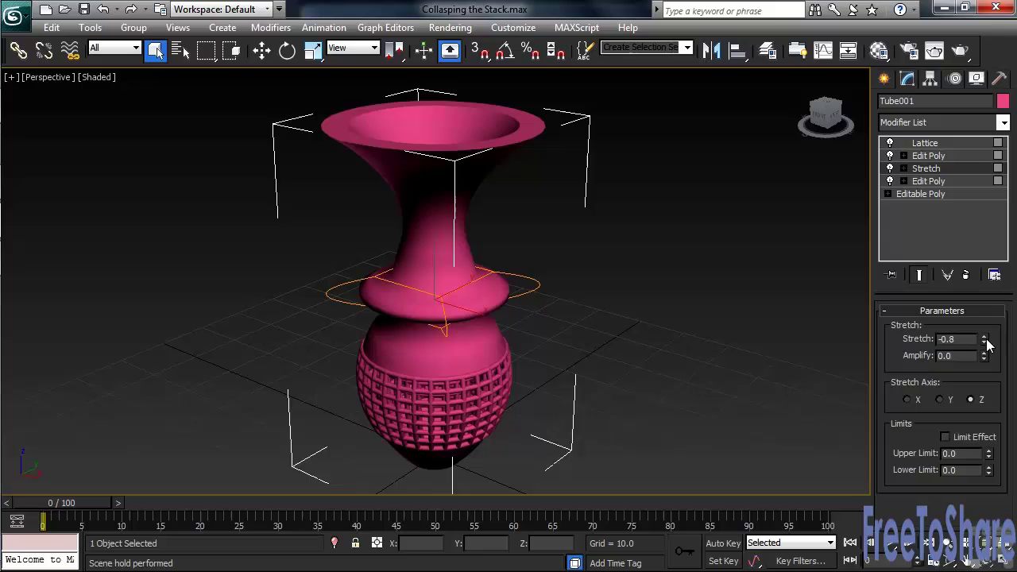
left_click_drag(985, 342, 985, 343)
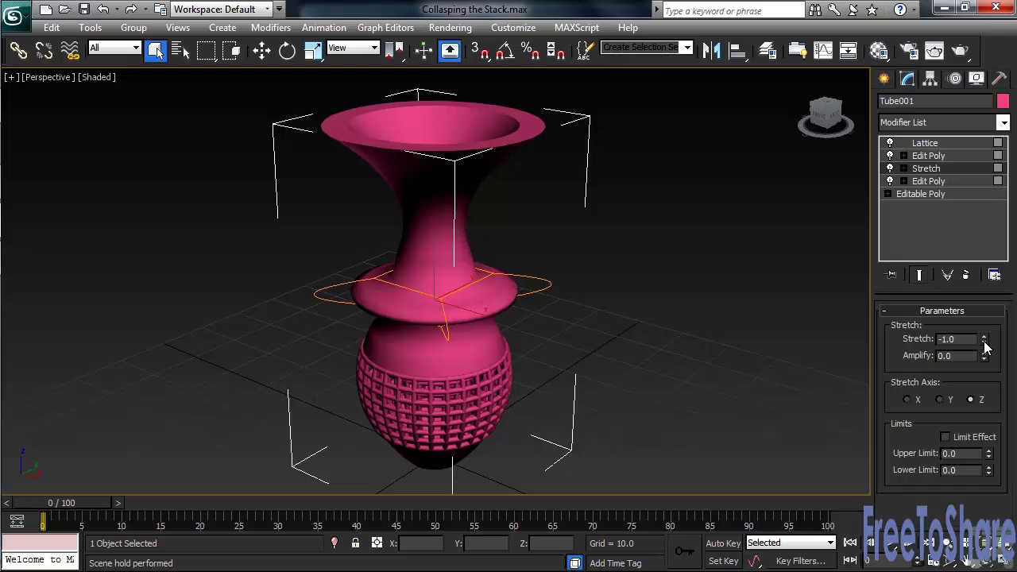
Step: Fetch the held scene again, confirming the restore
left_click(51, 27)
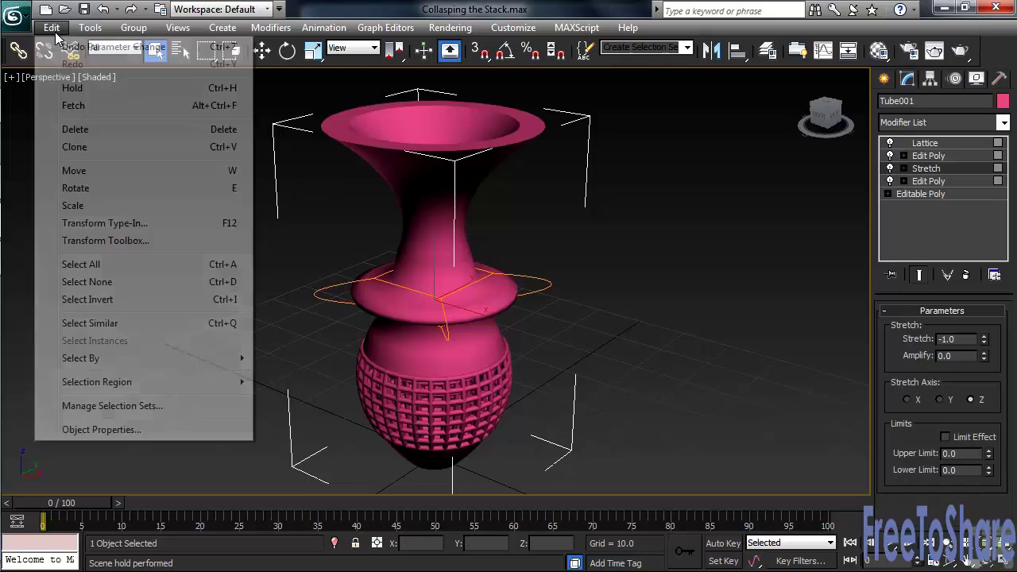
left_click(73, 105)
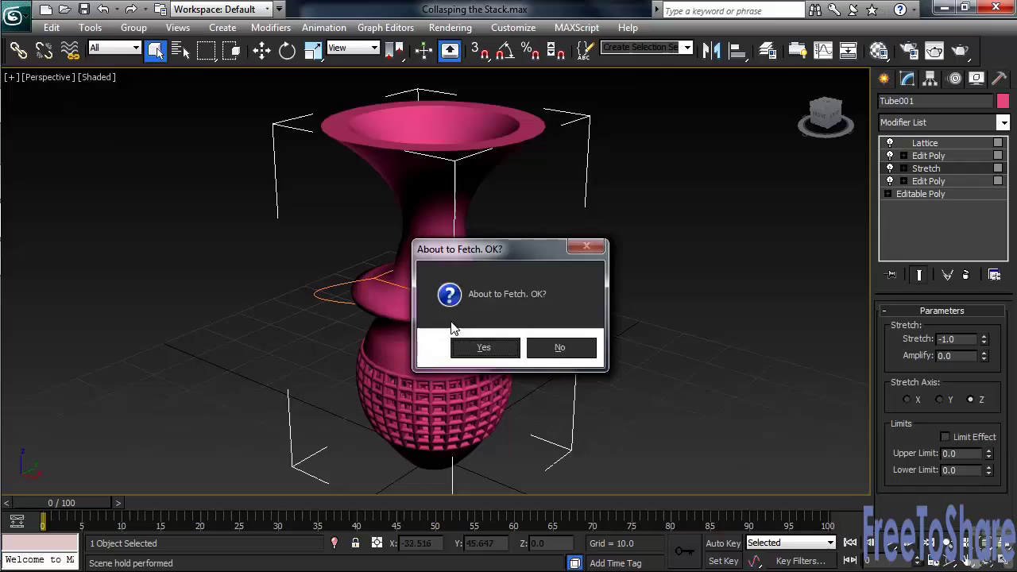
left_click(485, 349)
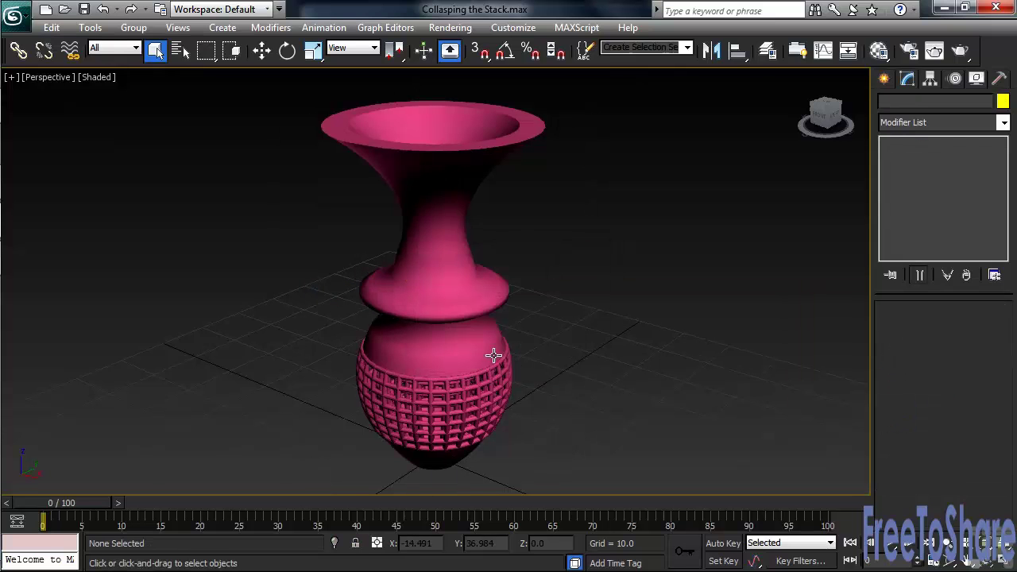
Step: Convert the restored vase to Editable Poly
left_click(493, 356)
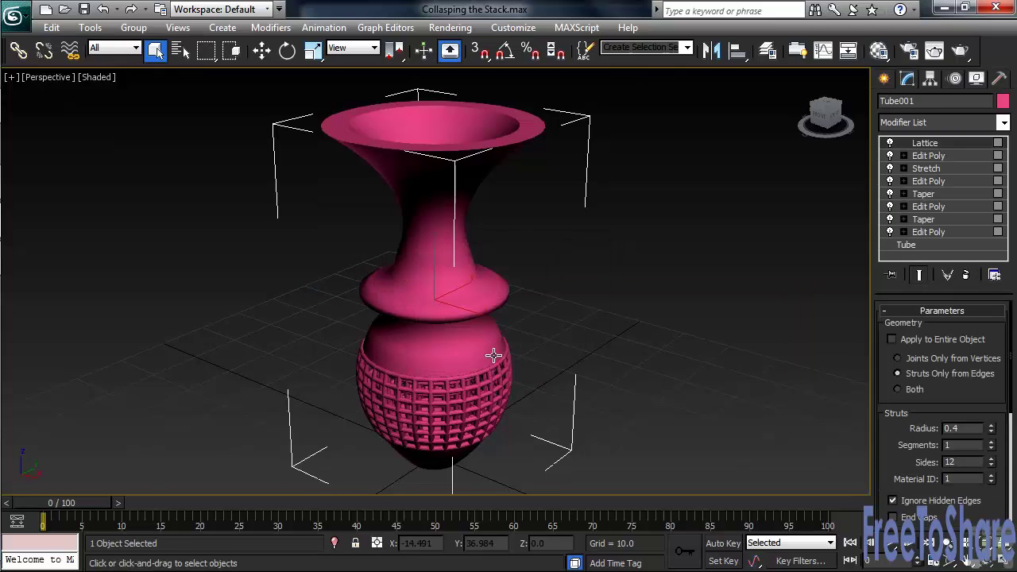
right_click(455, 297)
mouse_move(503, 444)
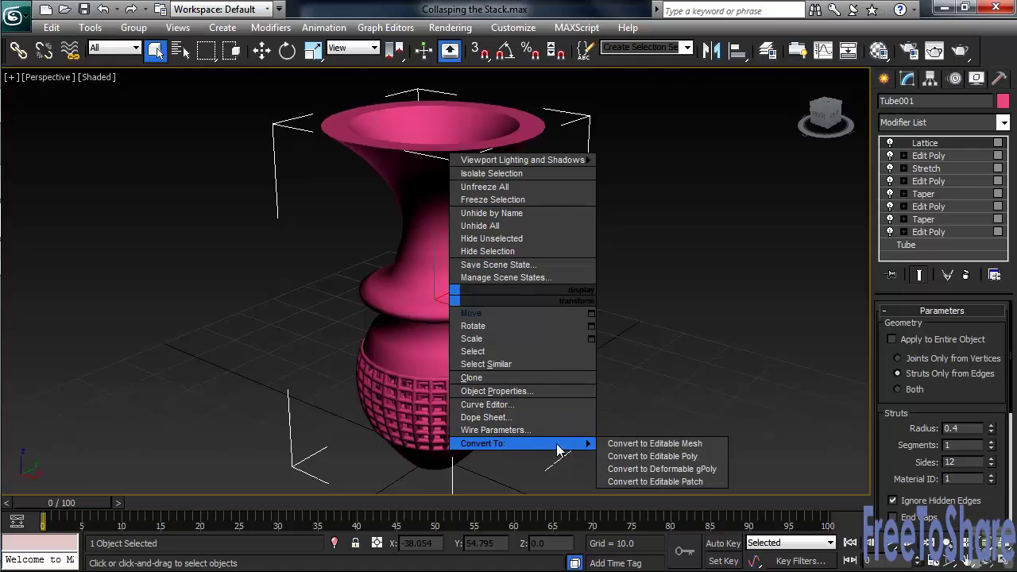
left_click(638, 457)
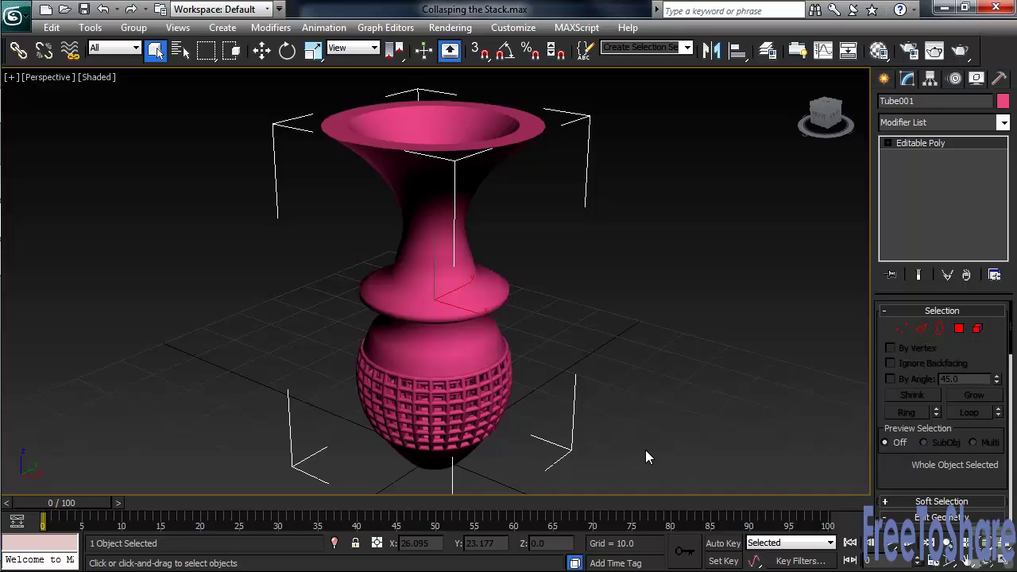
Step: Add a Taper modifier with Curve -2.5 so the vase base flares wide
left_click(1004, 123)
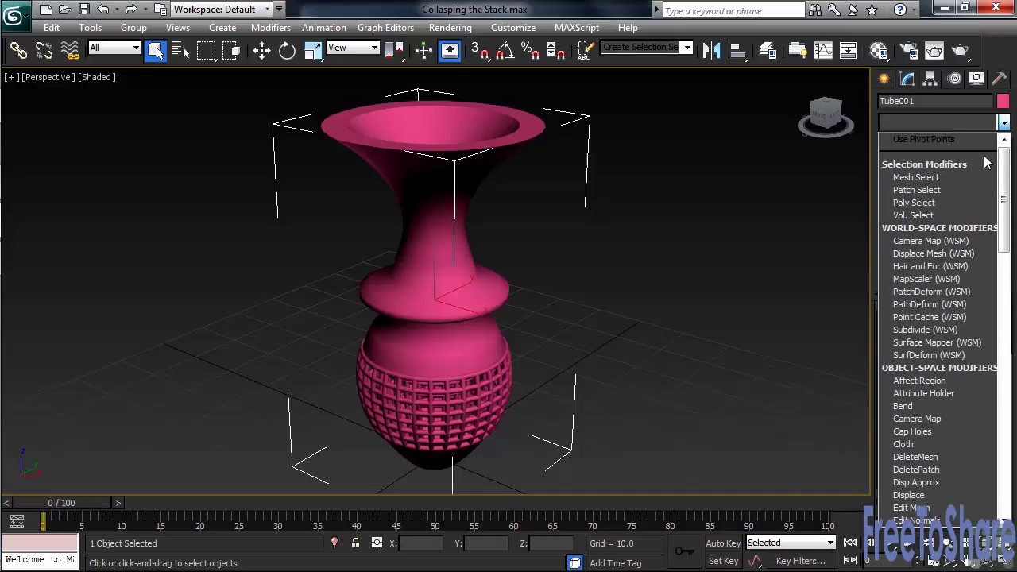
key("t")
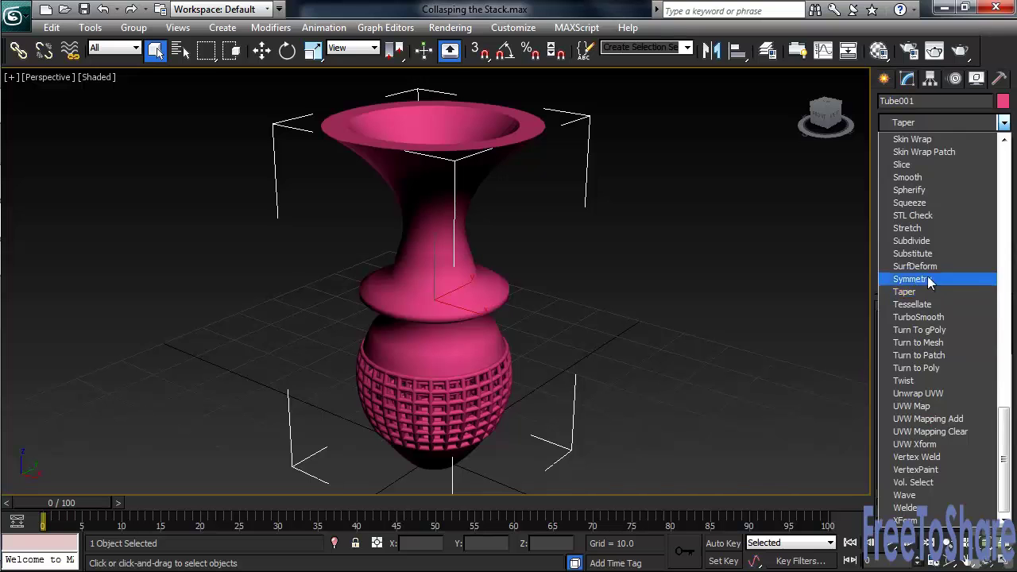
left_click(905, 293)
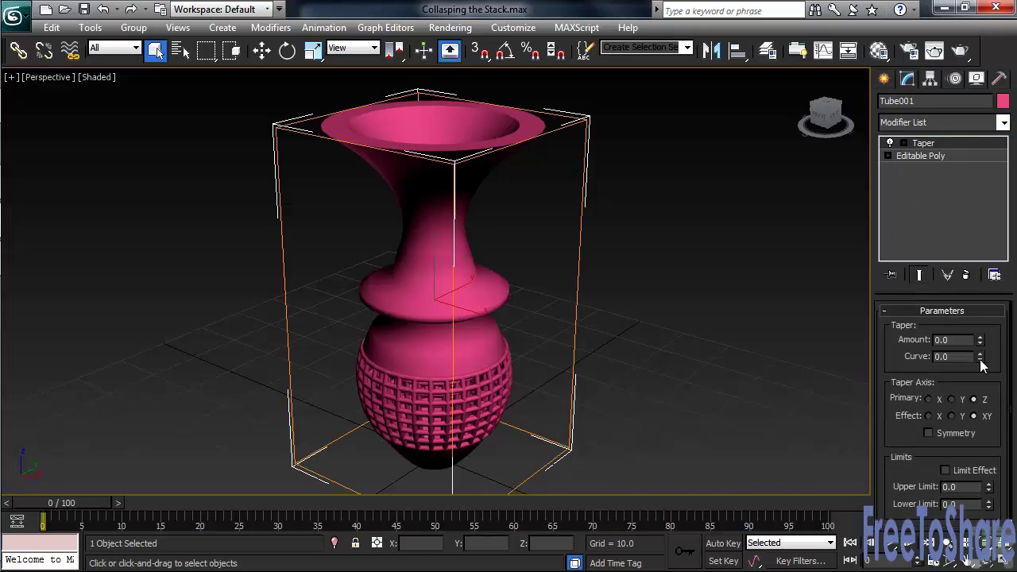
left_click_drag(980, 359, 964, 563)
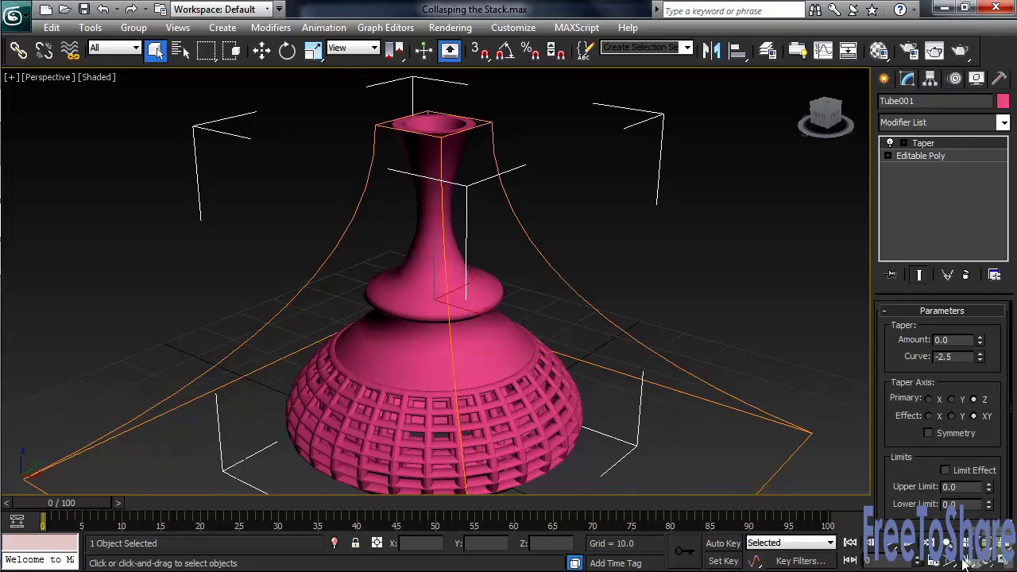
middle_click_drag(482, 357, 454, 383, "alt")
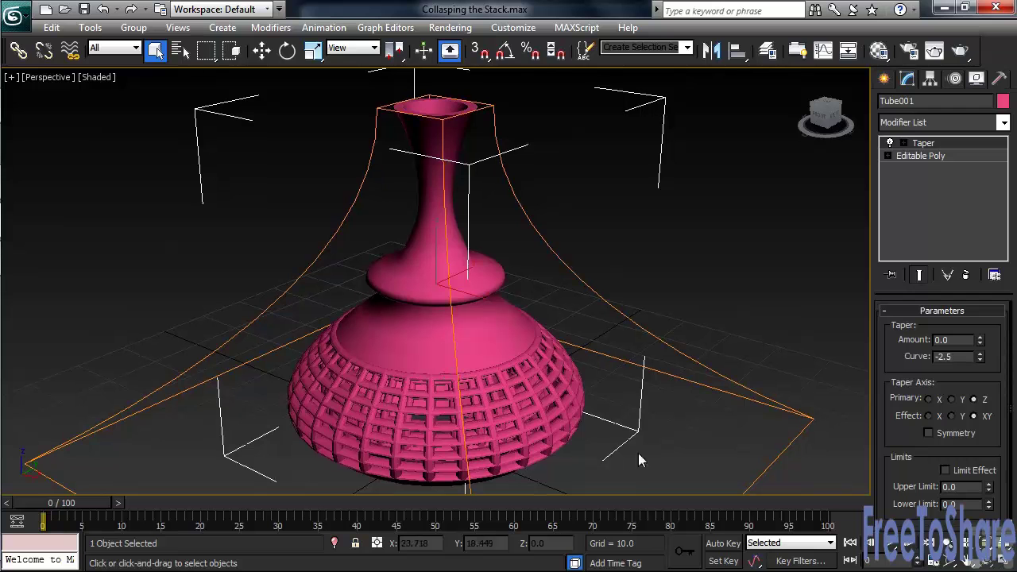
Step: Add a Stretch modifier from the Modifier List above the Taper
left_click(1003, 123)
scroll(988, 315, "down", 20)
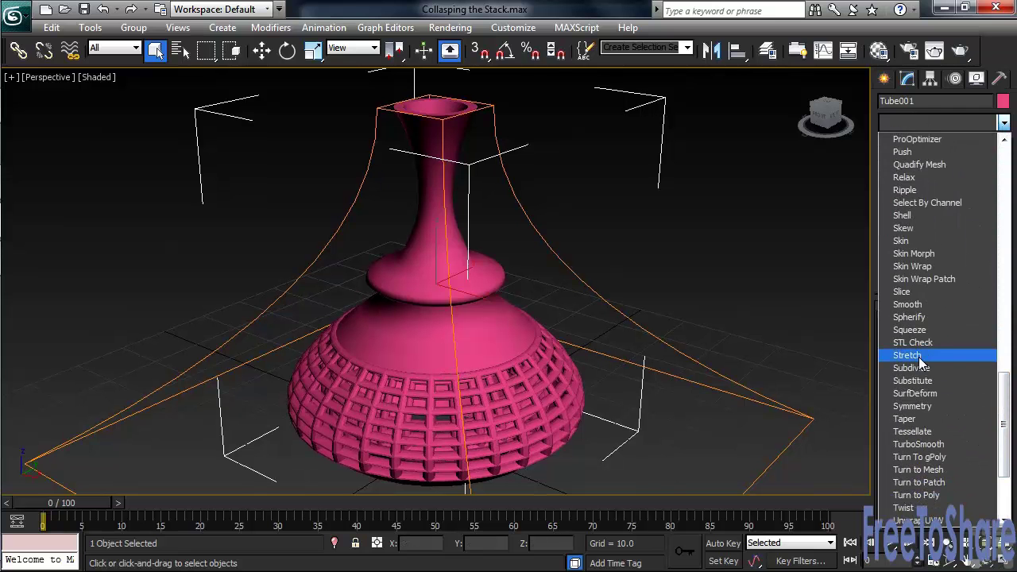
left_click(908, 355)
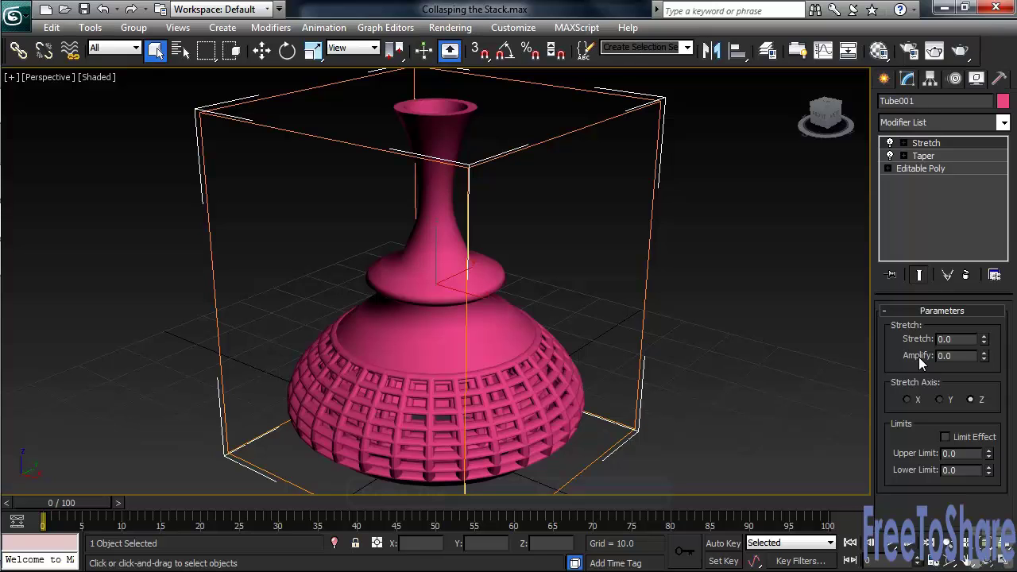
Step: With Auto Key on, key the Stretch amount to 0.5 at frame 50
key("n")
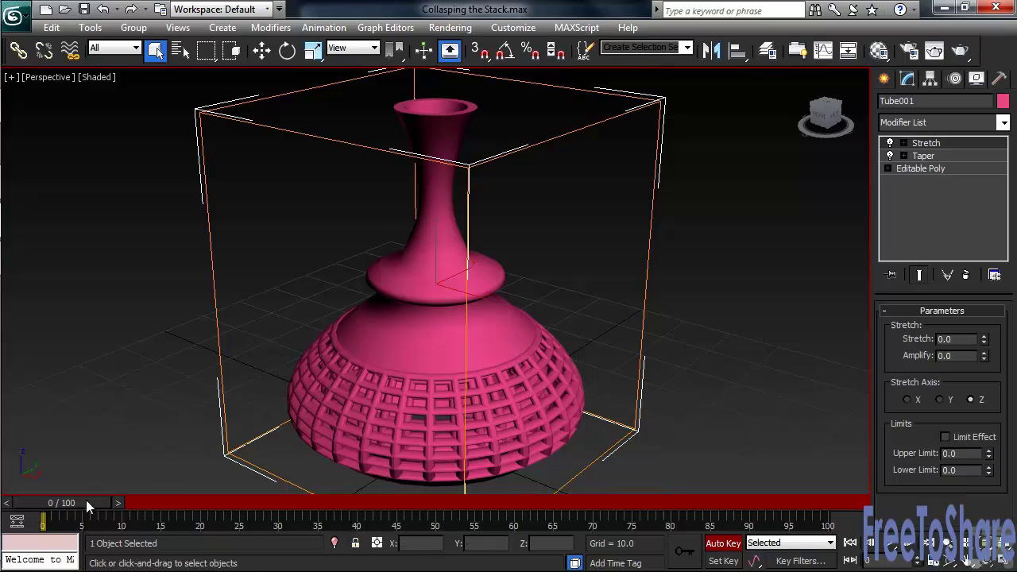
left_click_drag(85, 499, 460, 533)
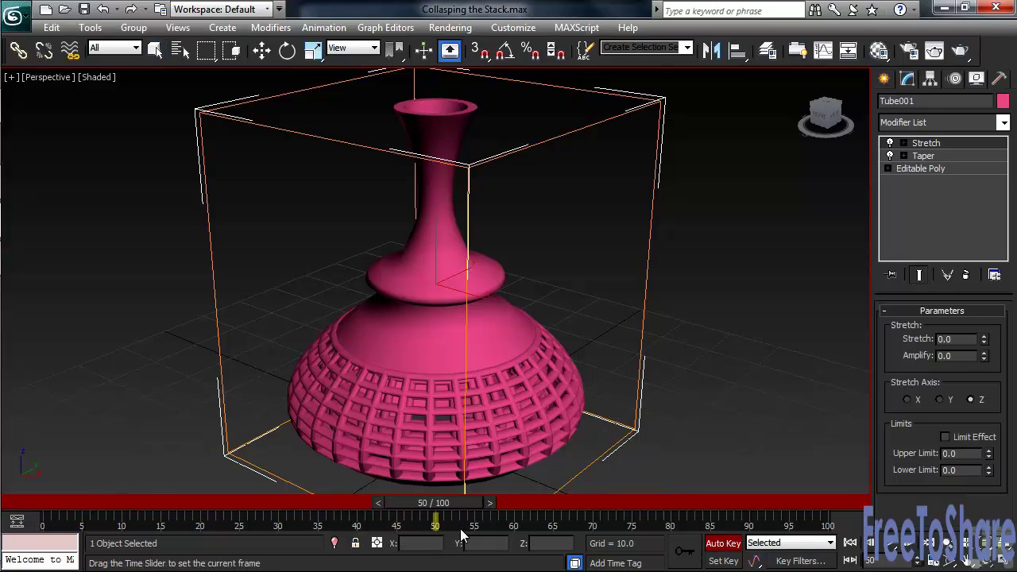
key("q")
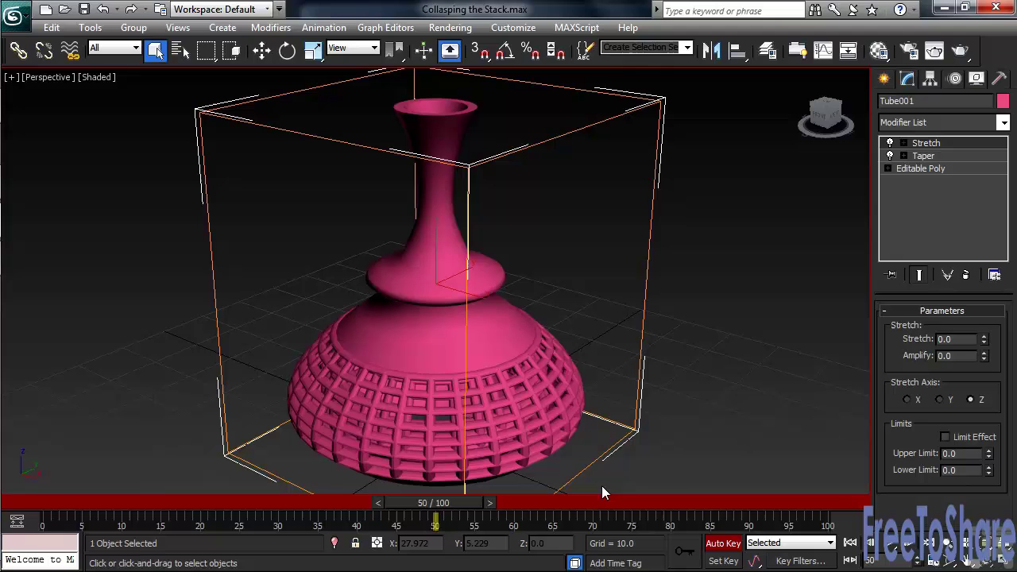
left_click(954, 339)
type("0.5")
key("Return")
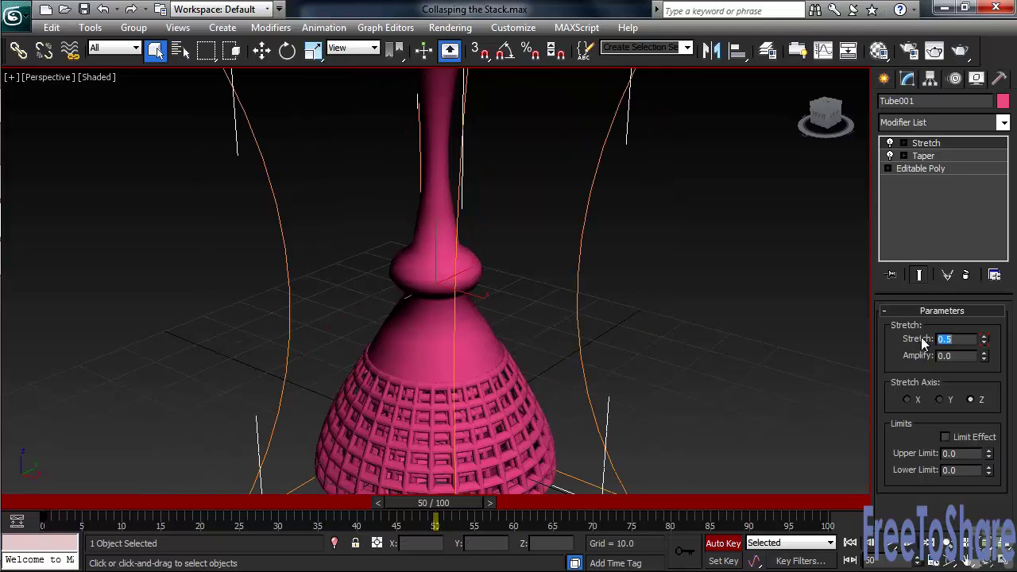
Step: Key the Stretch amount to -0.1 at frame 100
left_click_drag(433, 502, 808, 502)
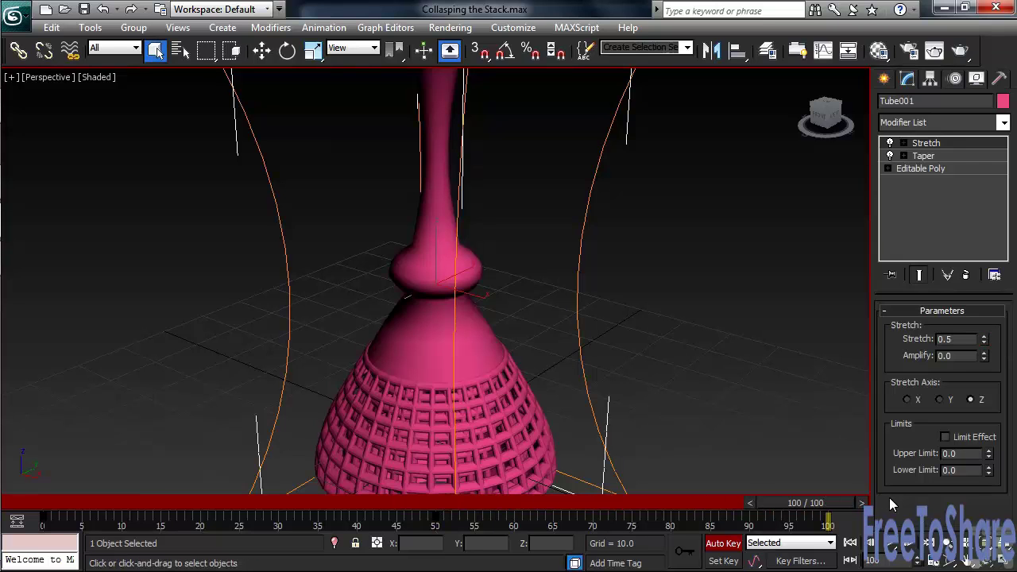
double_click(950, 339)
type("-0.1")
key("Return")
Step: With Angle Snap on, rotate the vase 360° about X at frame 100
left_click(504, 50)
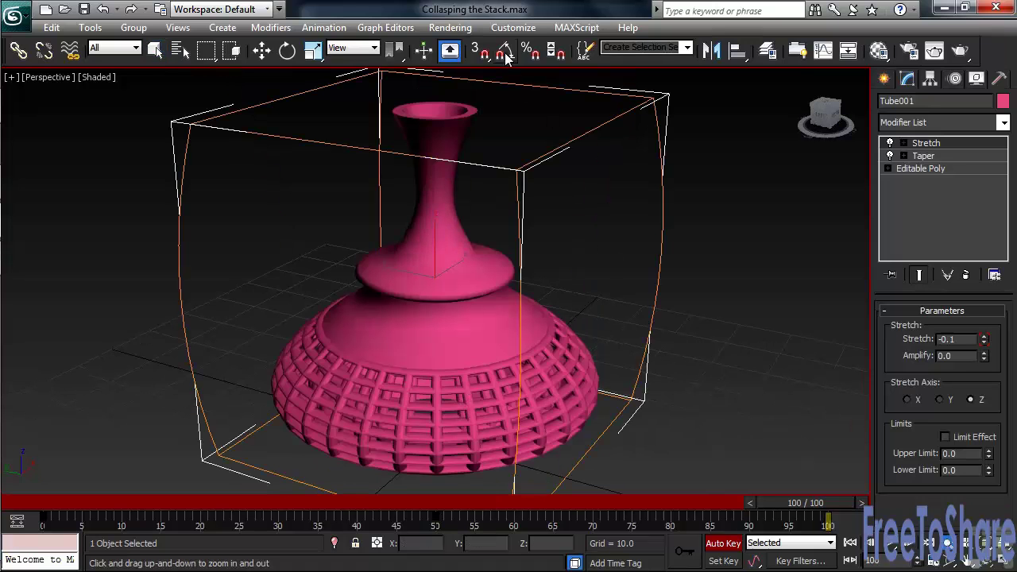
left_click(287, 50)
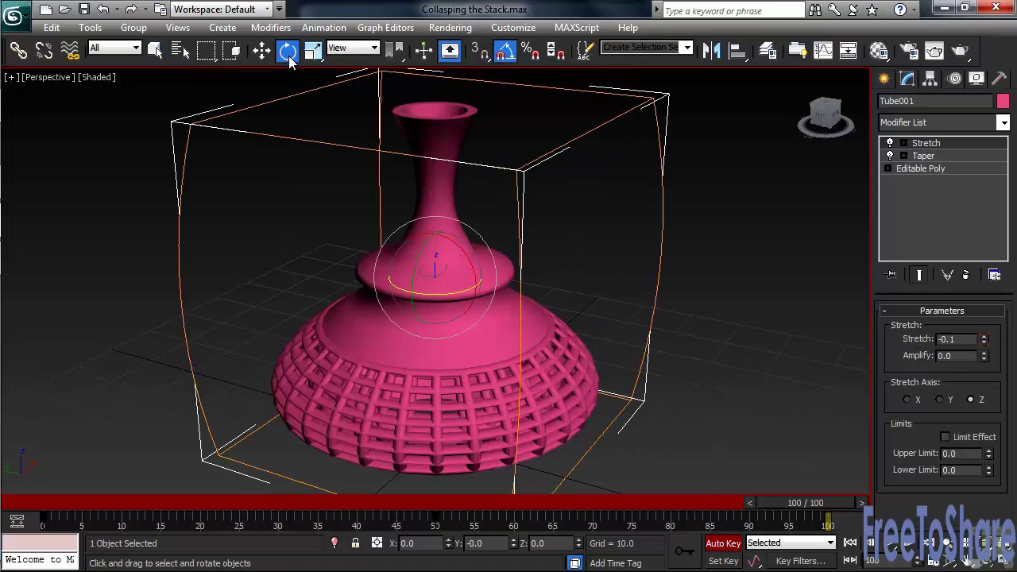
left_click_drag(461, 252, 508, 27)
key("q")
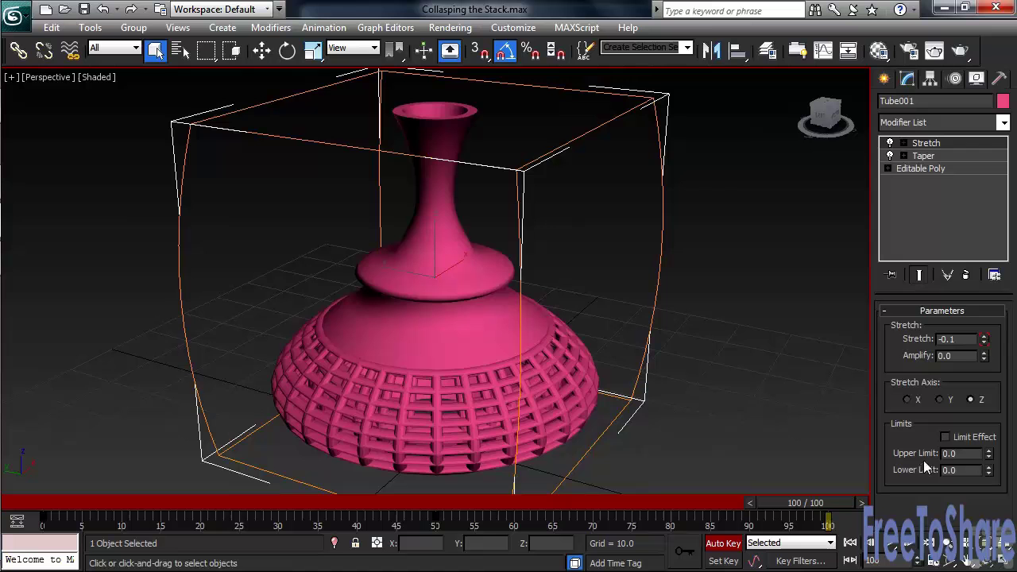
left_click(948, 543)
left_click_drag(501, 307, 492, 320)
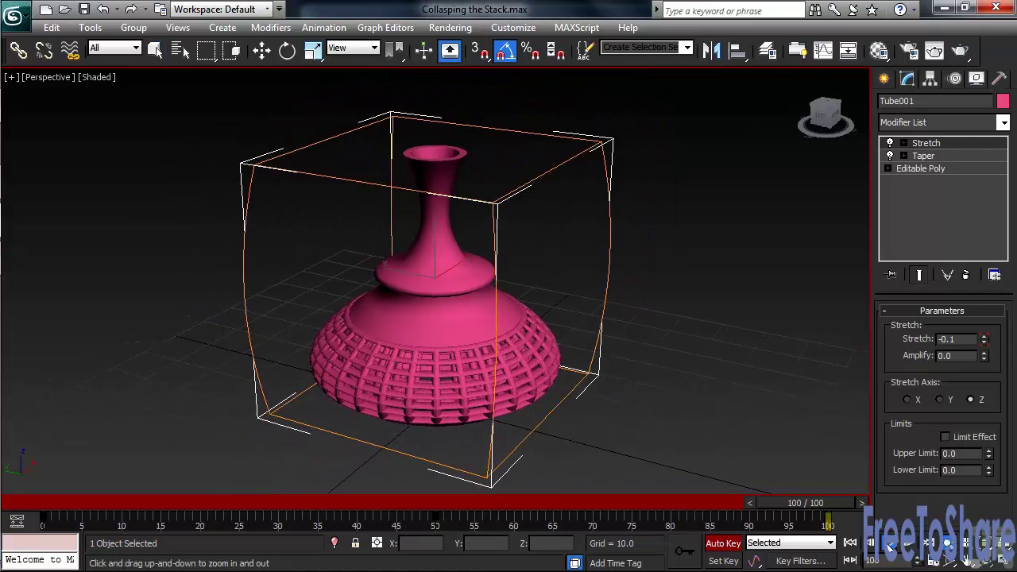
Step: Play and stop the animation, then scrub back on the time slider to inspect the vase's stretch
left_click(947, 543)
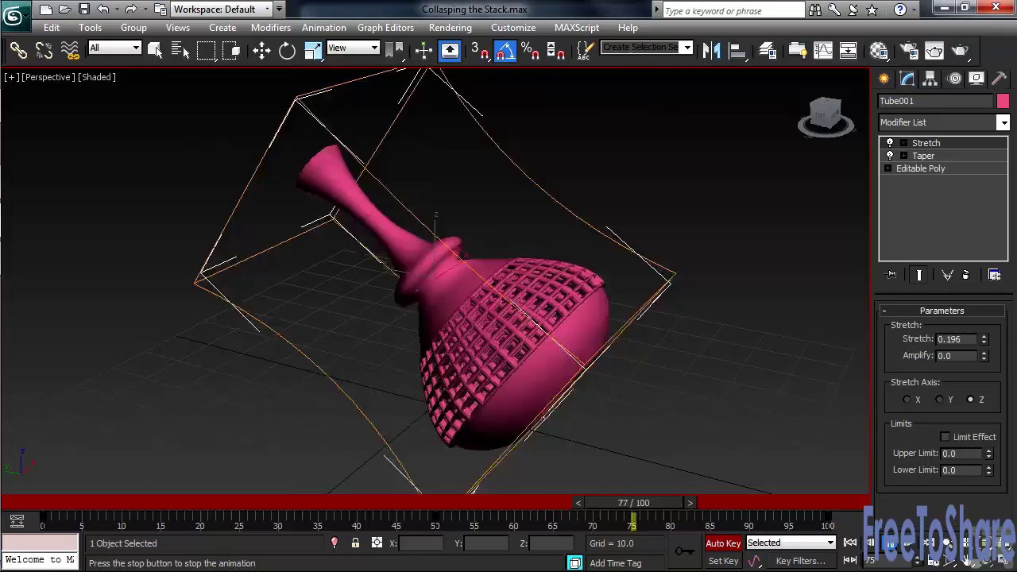
left_click(948, 543)
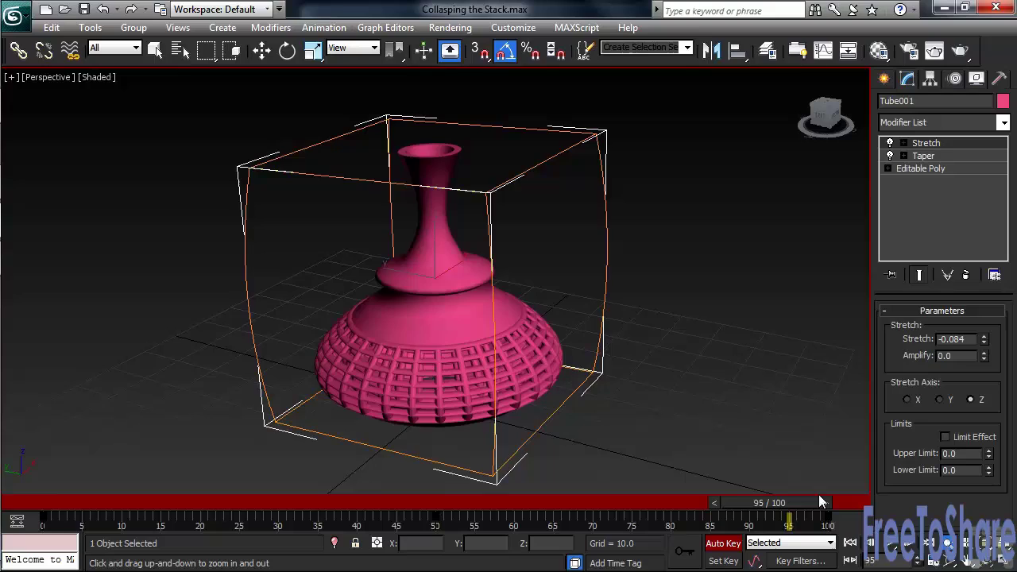
left_click_drag(804, 500, 396, 493)
key("alt+z")
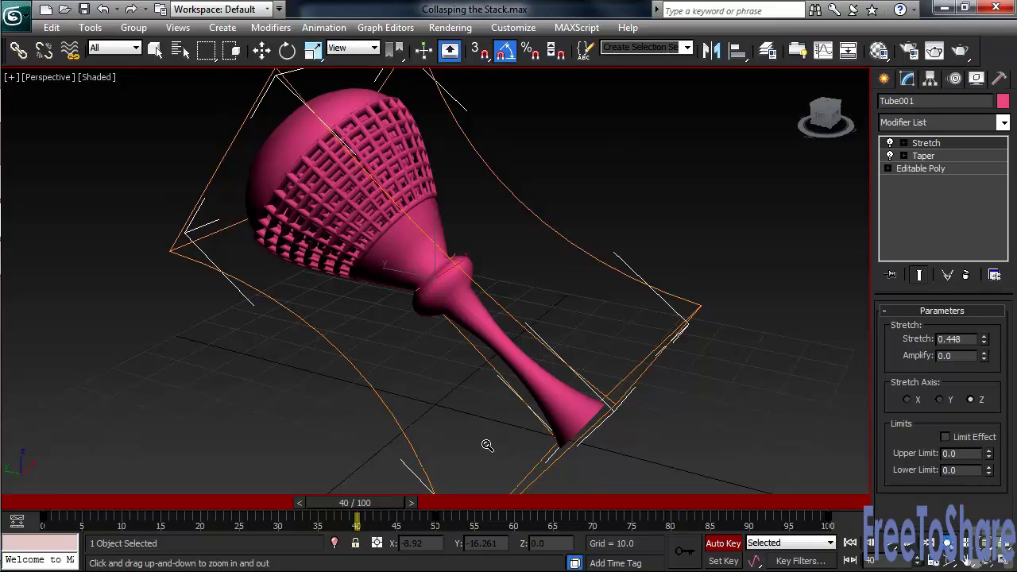
key("Escape")
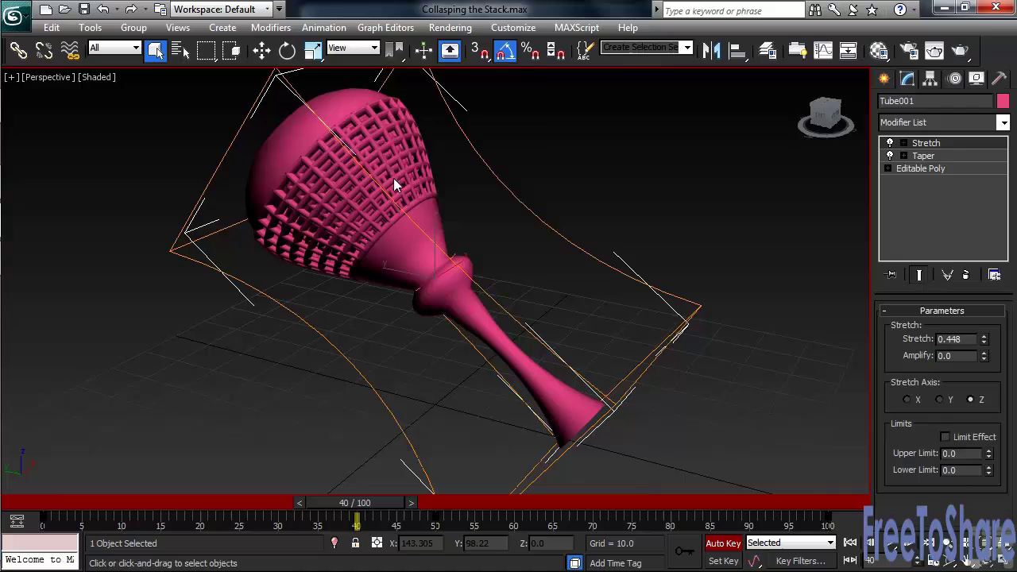
Step: Convert the vase to Editable Poly, freezing its tilted, stretched pose into the mesh
right_click(394, 178)
mouse_move(448, 321)
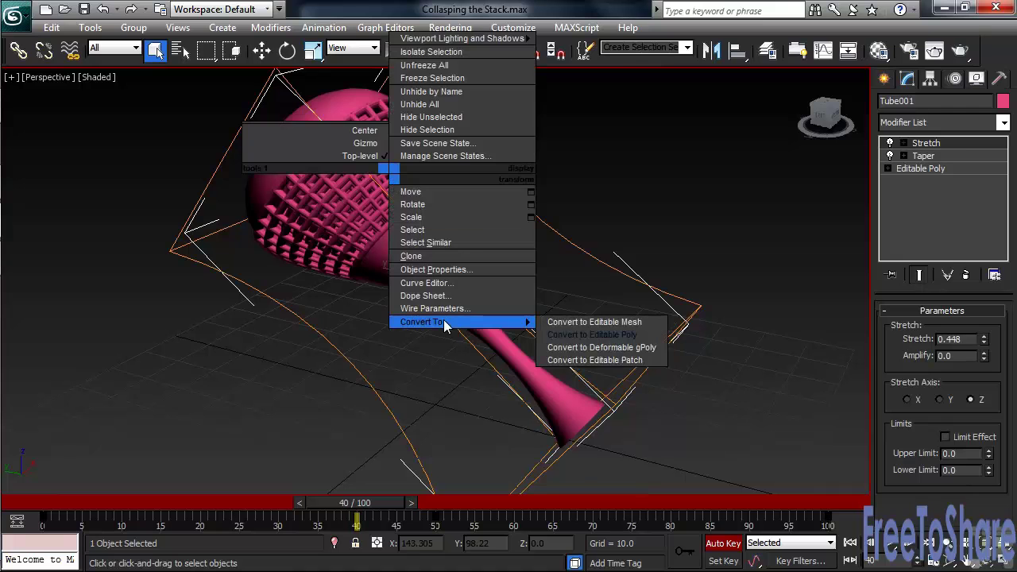
left_click(561, 334)
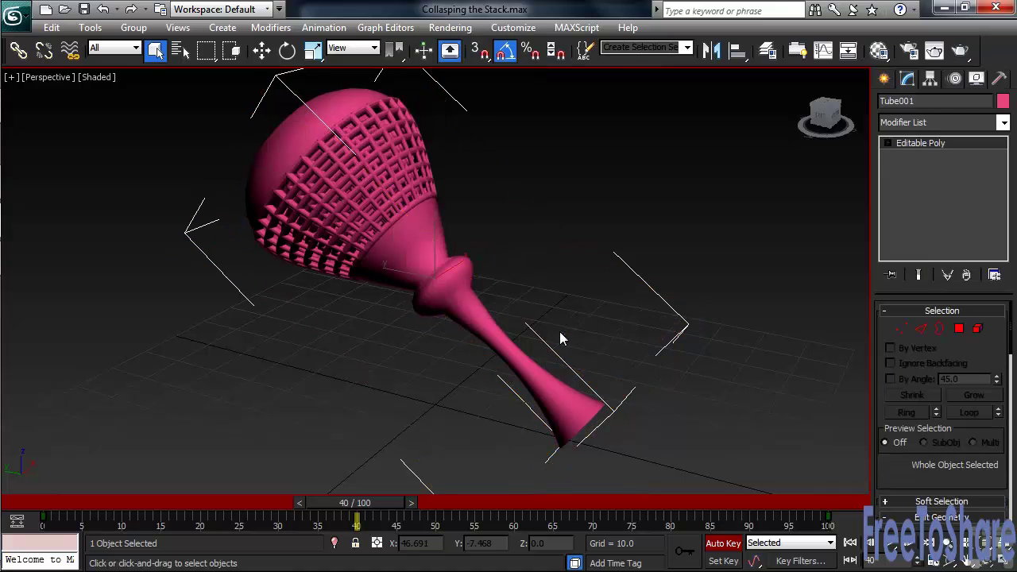
Step: Play back the animation to watch the Editable Poly vase spin on X with its shape fixed
key("slash")
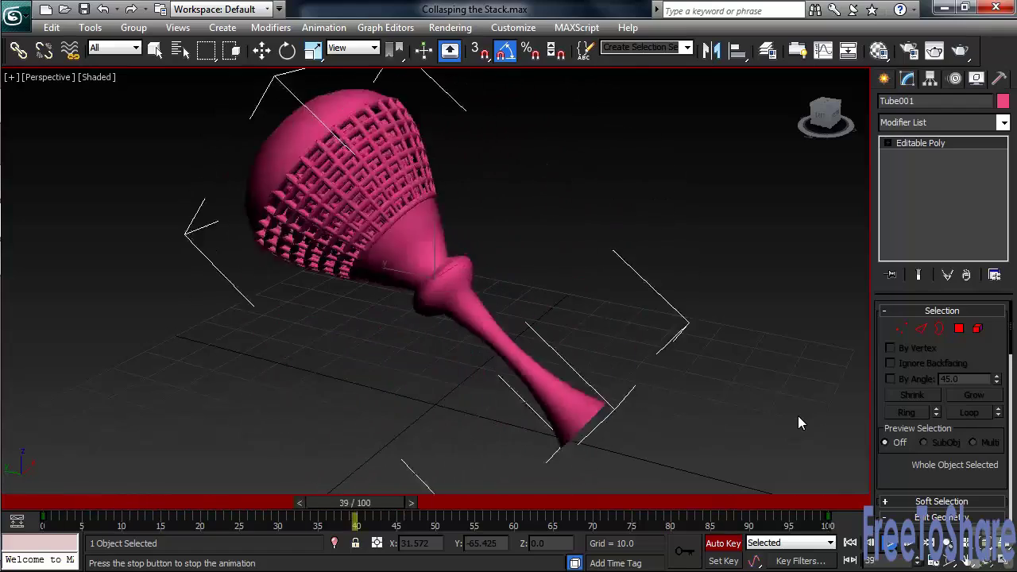
key("q")
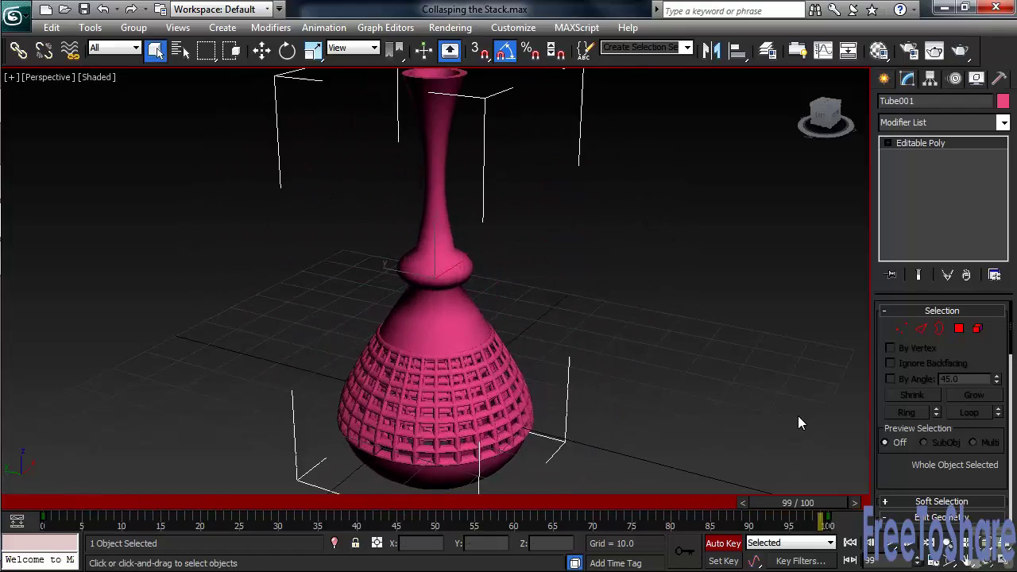